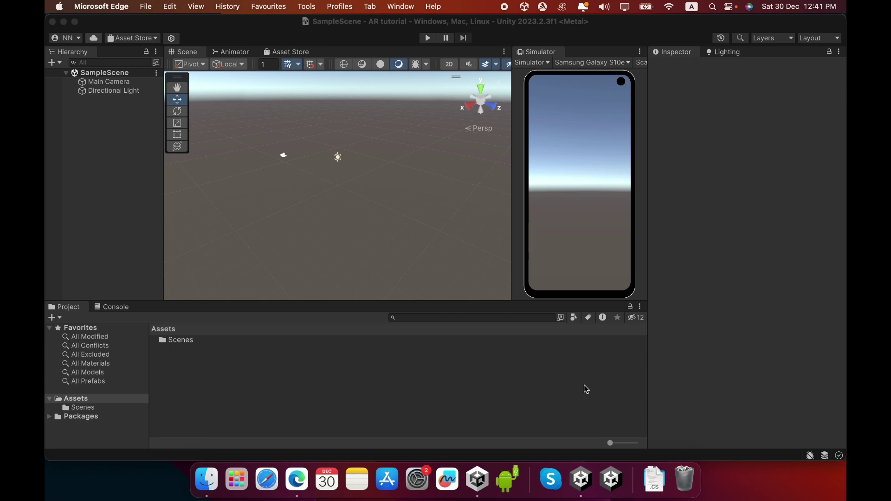
- Open the Package Manager on the Unity Registry and select the AR feature set
{"action": "left_click", "coordinate": [401, 8]}
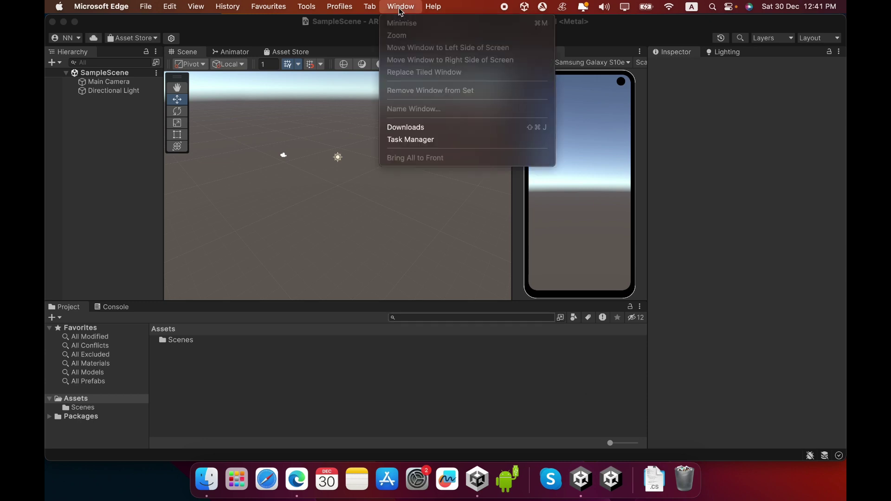
{"action": "left_click", "coordinate": [312, 171]}
{"action": "left_click", "coordinate": [341, 7]}
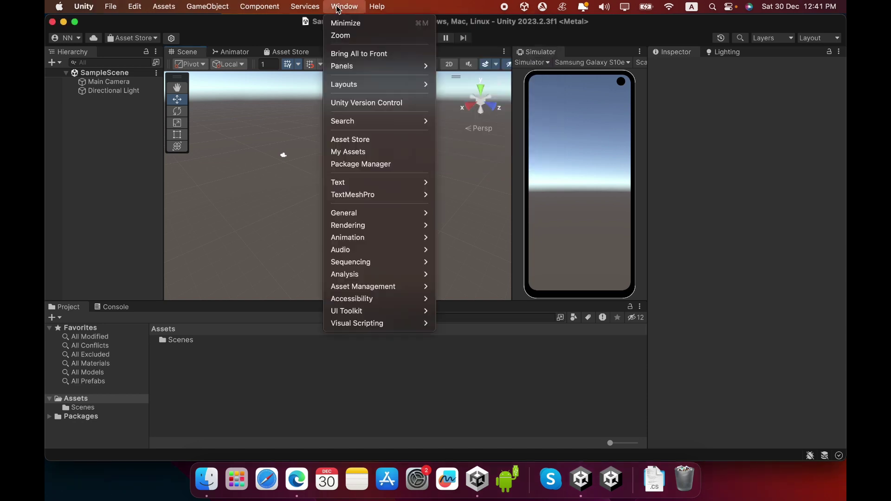
{"action": "left_click", "coordinate": [392, 169]}
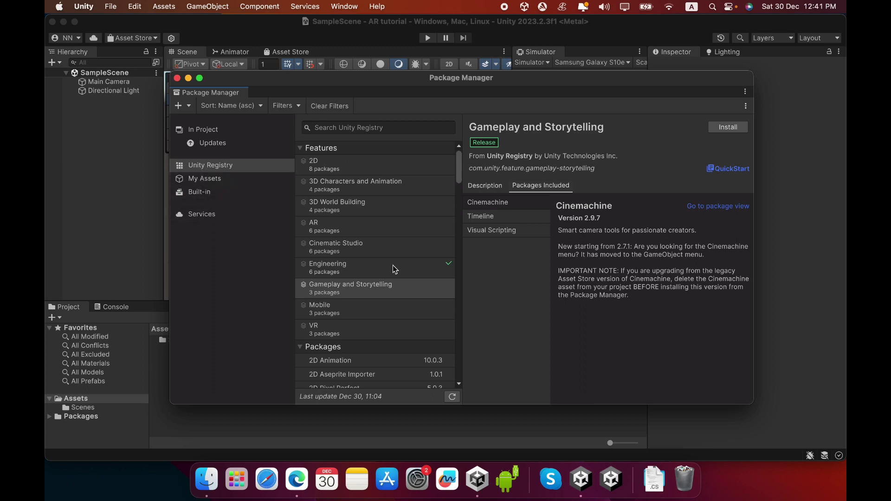
{"action": "scroll", "coordinate": [347, 184], "scroll_direction": "down", "scroll_amount": 10}
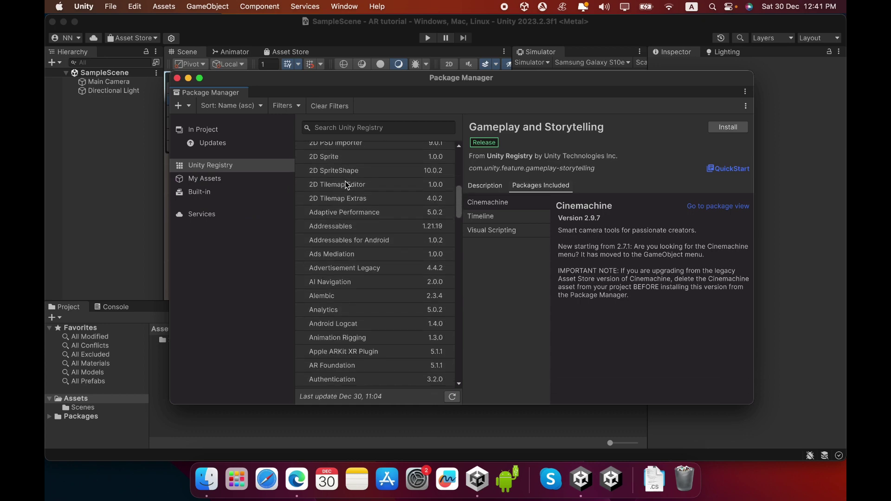
{"action": "scroll", "coordinate": [346, 181], "scroll_direction": "down", "scroll_amount": 10}
{"action": "scroll", "coordinate": [345, 181], "scroll_direction": "up", "scroll_amount": 20}
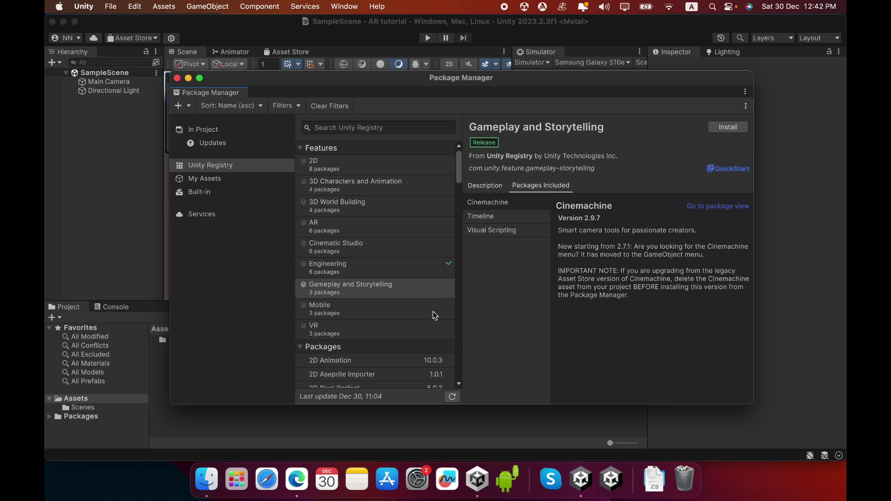
{"action": "left_click", "coordinate": [347, 228]}
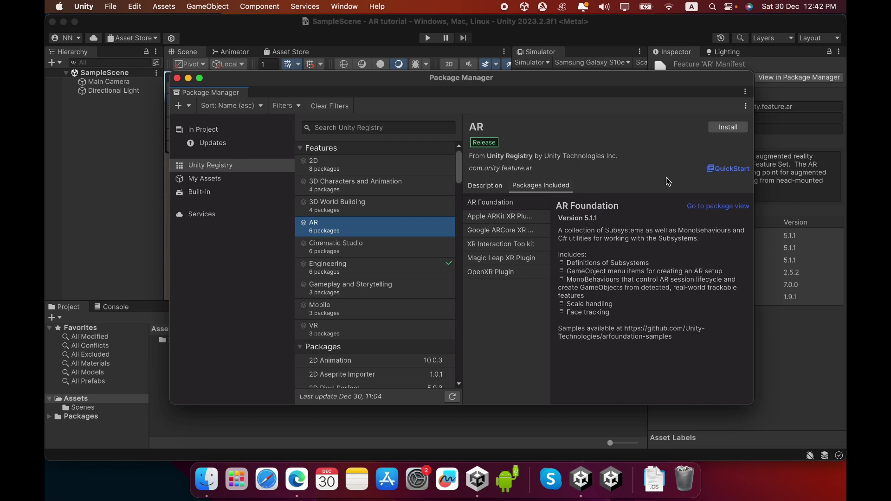
- Install the AR feature set and answer Yes to enable the native input system backends
{"action": "left_click", "coordinate": [724, 130]}
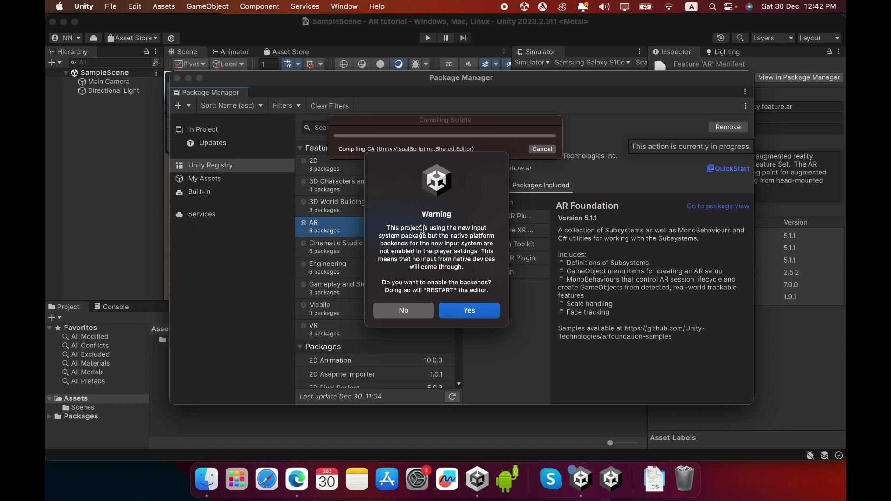
{"action": "left_click", "coordinate": [468, 316]}
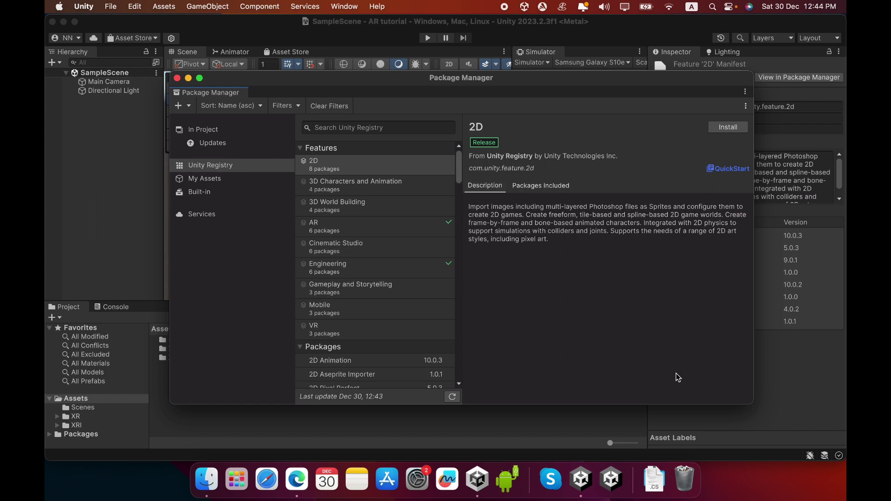
- Switch the build platform to Android in Build Settings, then close the window
{"action": "left_click", "coordinate": [176, 79]}
{"action": "left_click", "coordinate": [113, 8]}
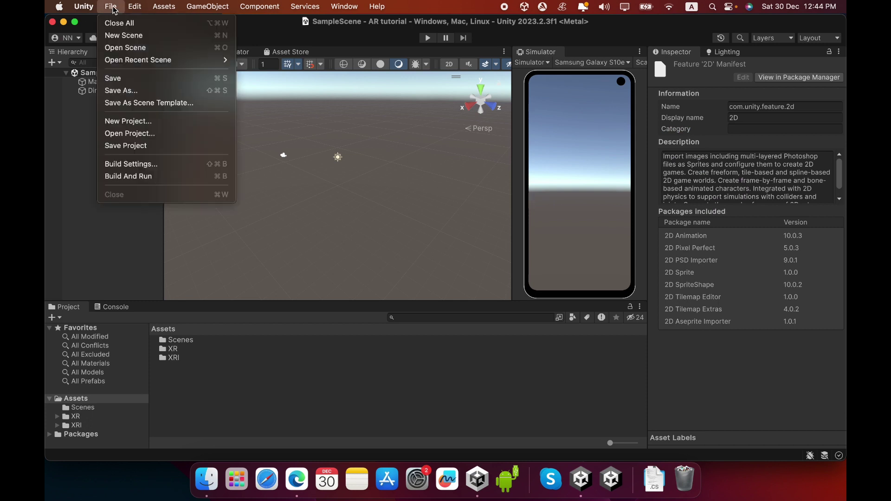
{"action": "left_click", "coordinate": [151, 168]}
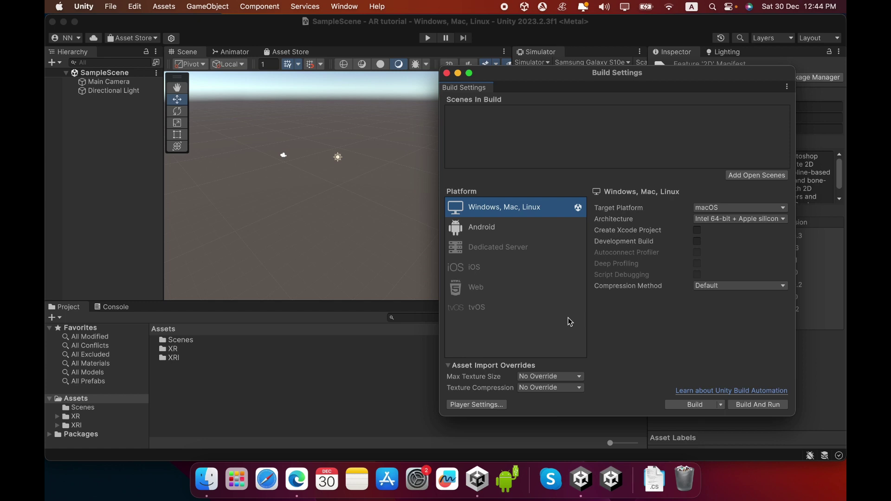
{"action": "left_click", "coordinate": [488, 235]}
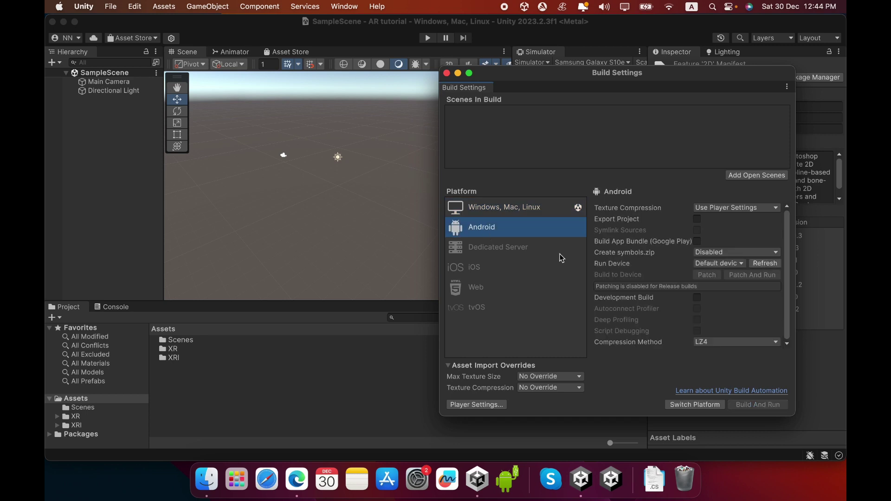
{"action": "left_click", "coordinate": [693, 406]}
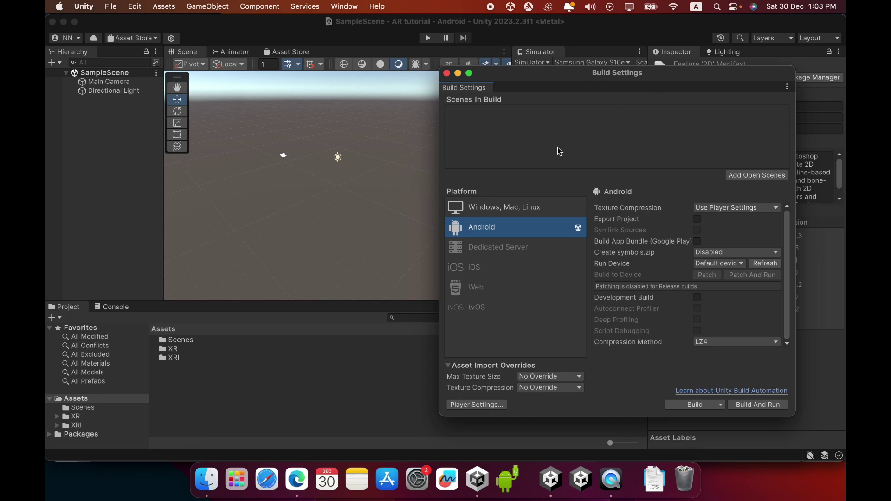
{"action": "left_click", "coordinate": [448, 73]}
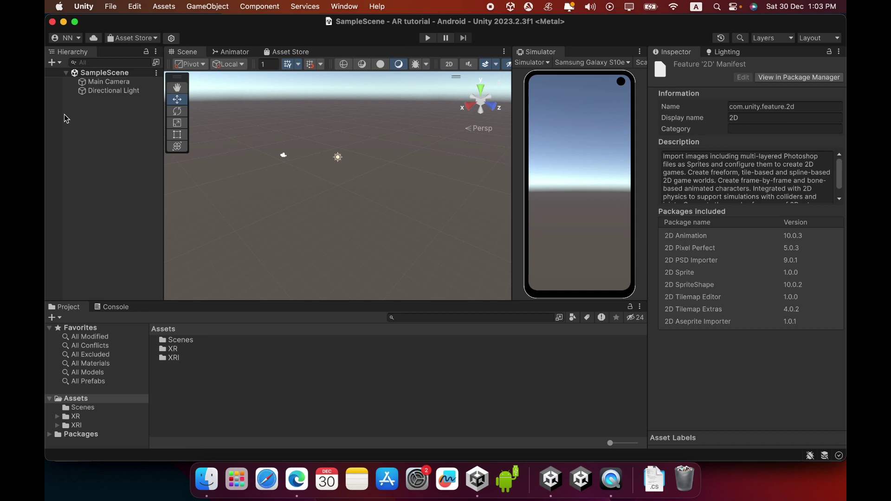
- Add an XR Origin (AR) rig to the scene from the Hierarchy's XR menu
{"action": "right_click", "coordinate": [81, 126]}
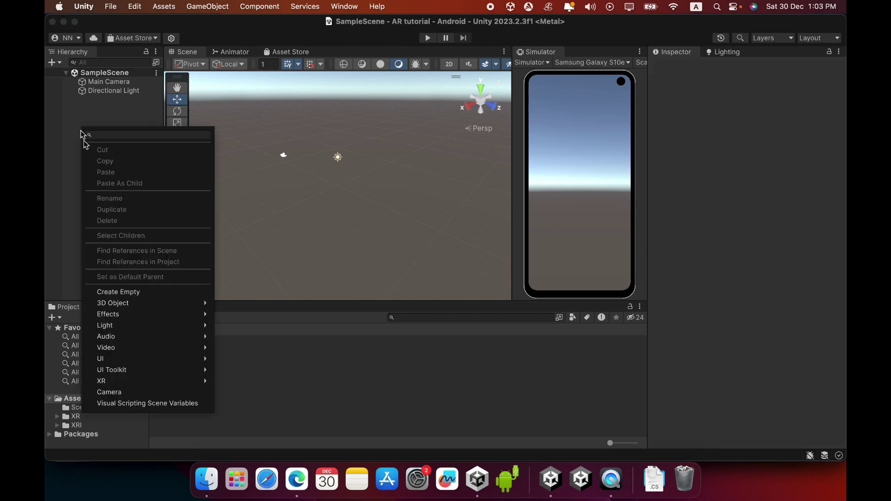
{"action": "mouse_move", "coordinate": [137, 383]}
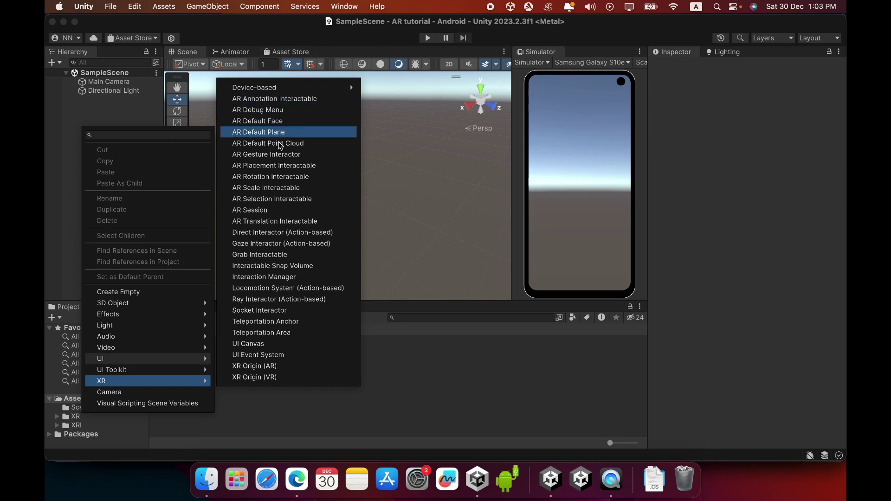
{"action": "left_click", "coordinate": [273, 372]}
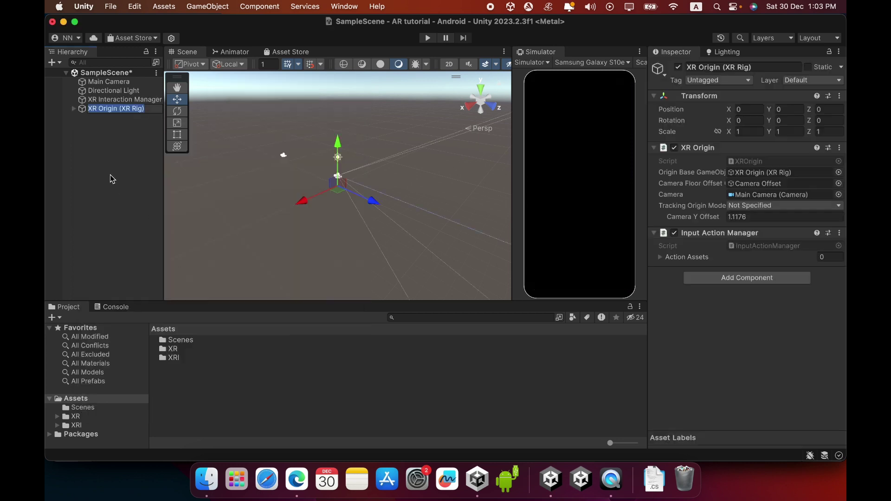
{"action": "left_click", "coordinate": [110, 175]}
- Add an AR Session to the scene and deselect it
{"action": "right_click", "coordinate": [102, 125]}
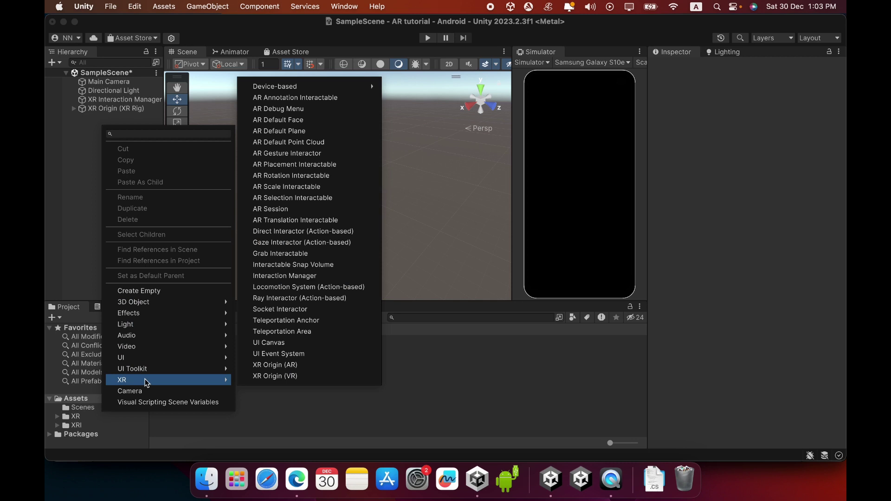
{"action": "left_click", "coordinate": [298, 214]}
{"action": "left_click", "coordinate": [113, 202]}
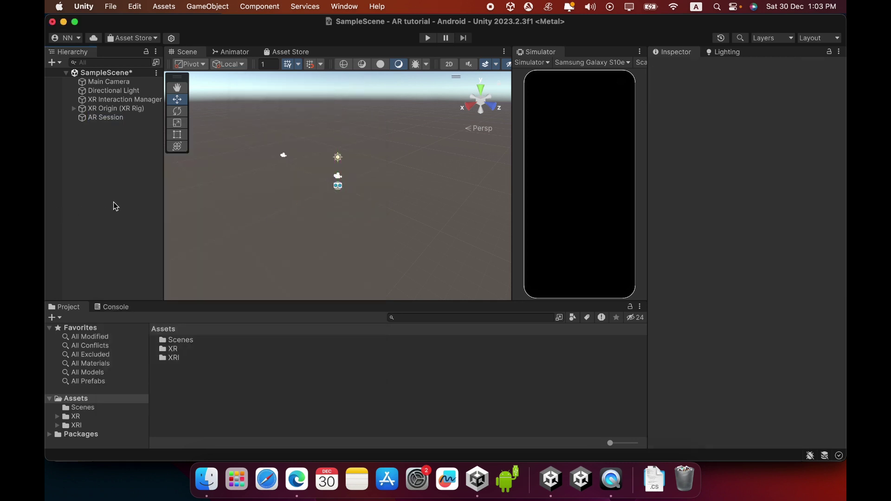
- Review the XR Origin rig's settings, keeping Tracking Origin Mode as Not Specified, and open Add Component
{"action": "left_click", "coordinate": [103, 110]}
{"action": "left_click", "coordinate": [102, 118]}
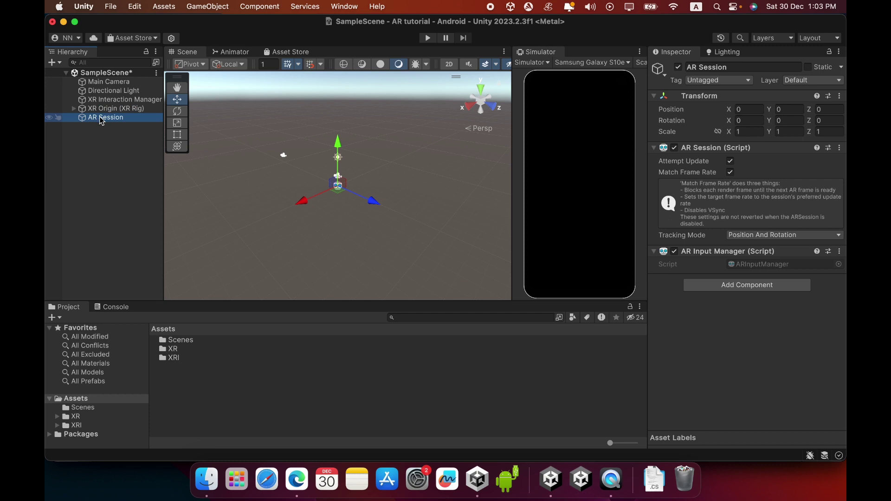
{"action": "left_click", "coordinate": [102, 110]}
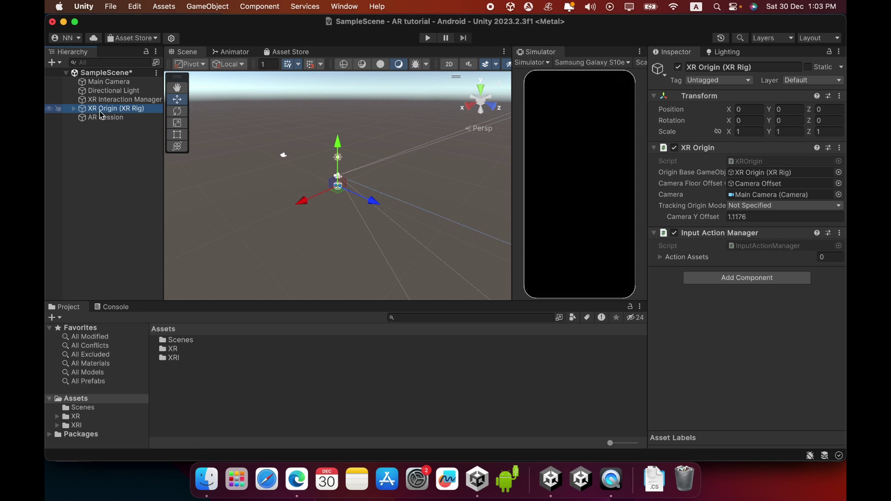
{"action": "left_click", "coordinate": [772, 206]}
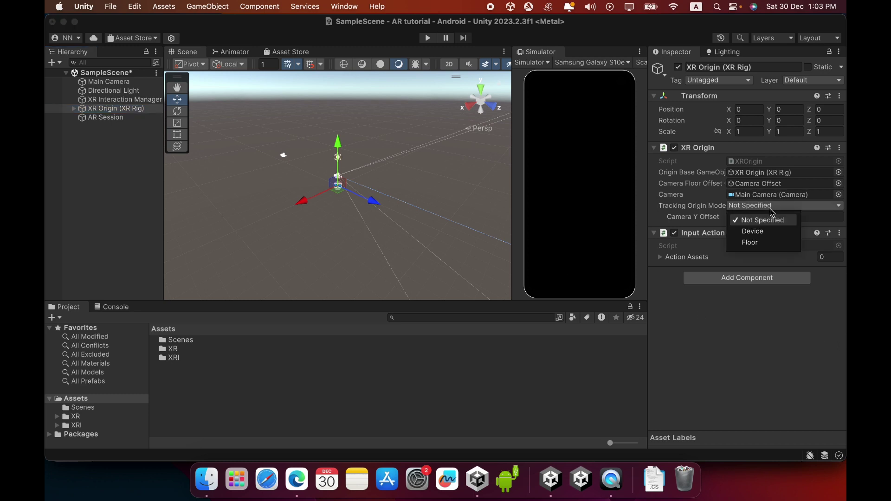
{"action": "left_click", "coordinate": [794, 326]}
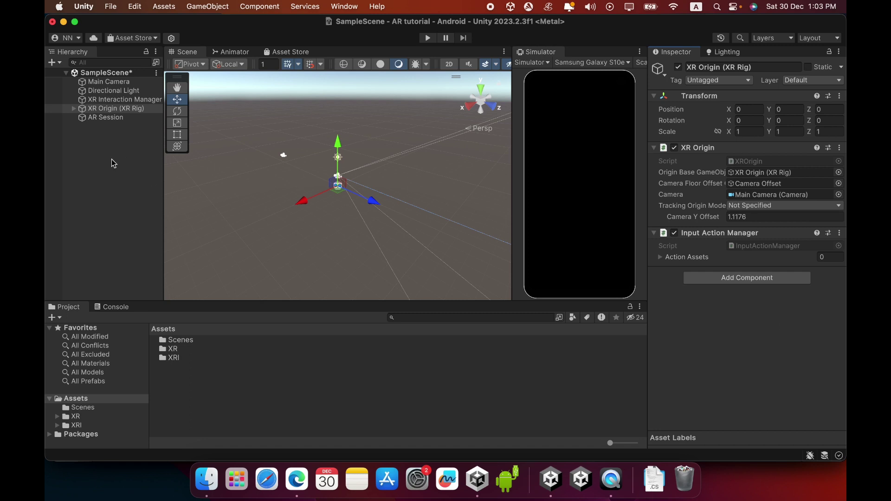
{"action": "left_click", "coordinate": [103, 118]}
{"action": "left_click", "coordinate": [102, 109]}
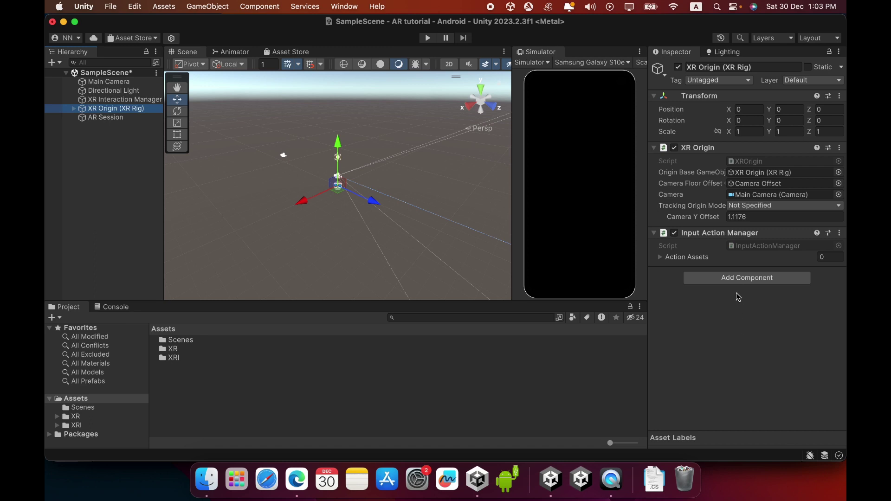
{"action": "left_click", "coordinate": [734, 281]}
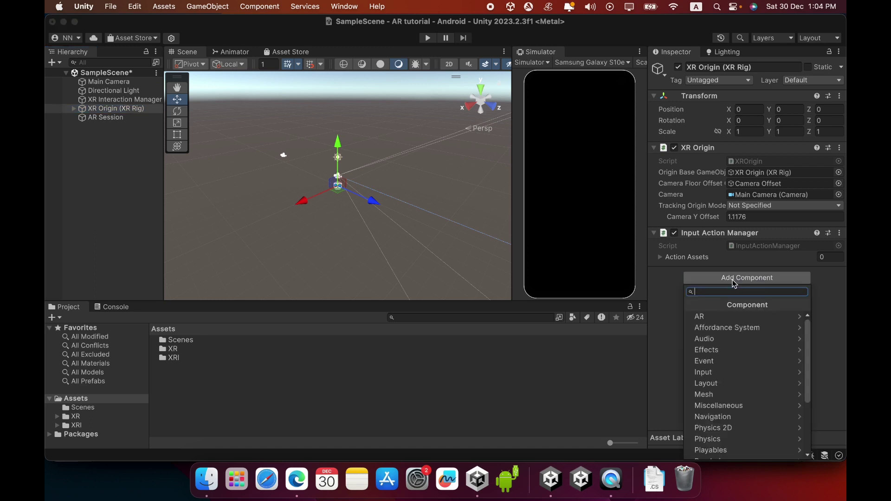
- Search 'pla' and add an AR Plane Manager to the XR Origin rig
{"action": "type", "text": "pla"}
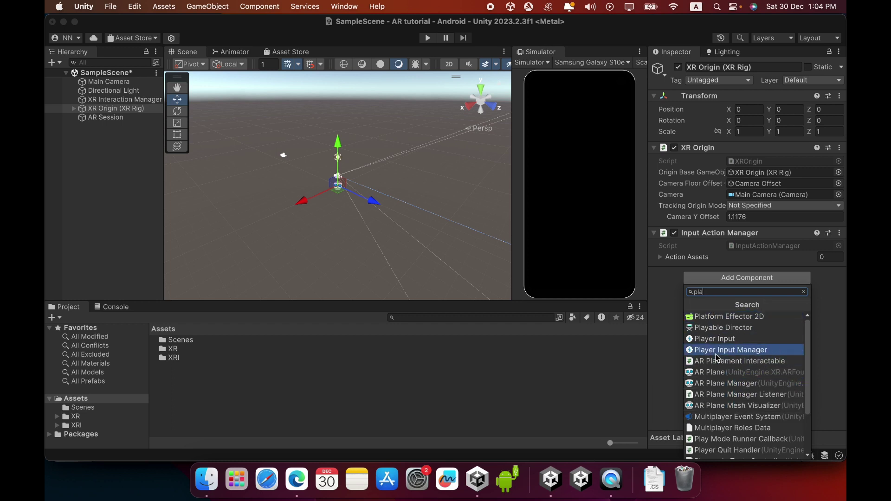
{"action": "left_click", "coordinate": [706, 385]}
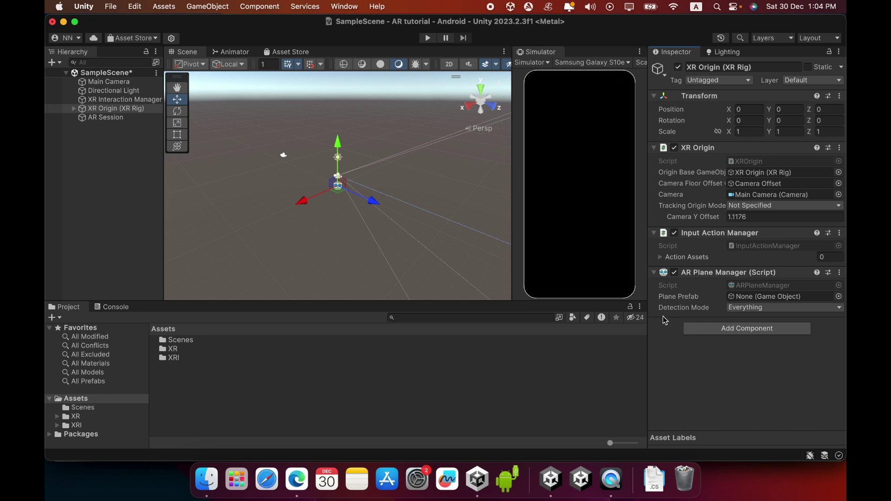
{"action": "left_click", "coordinate": [736, 309]}
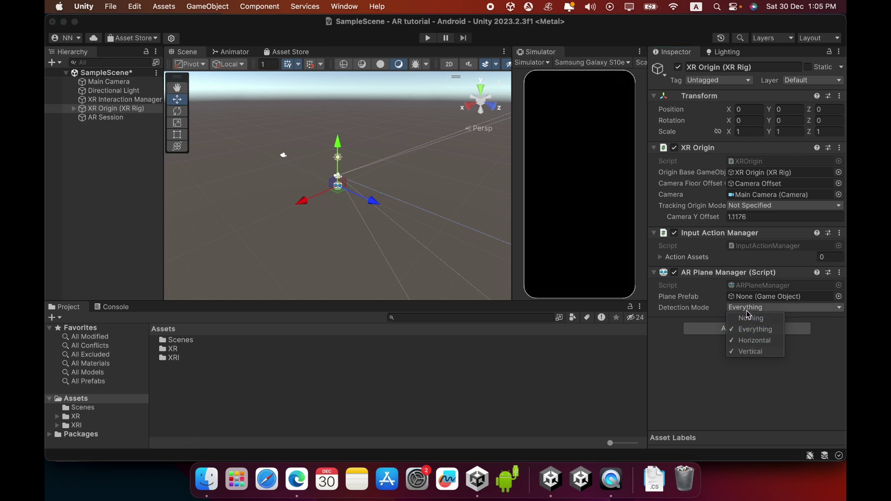
{"action": "left_click", "coordinate": [723, 316]}
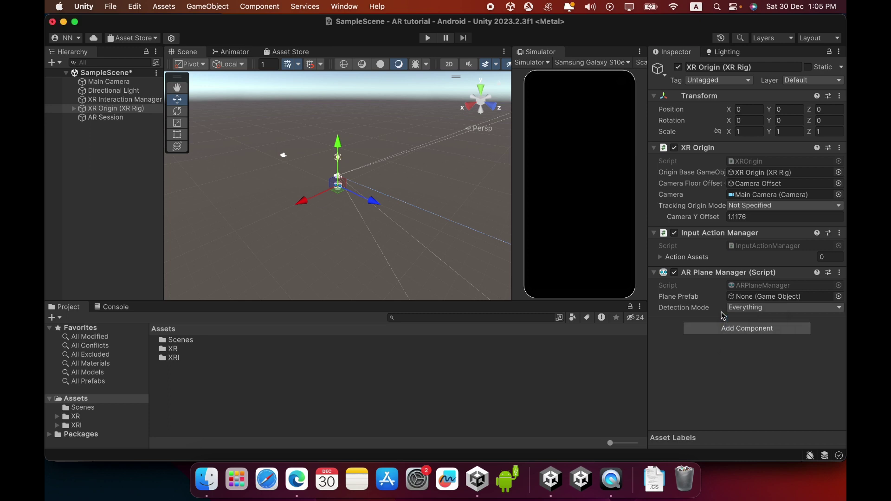
{"action": "left_click", "coordinate": [105, 177]}
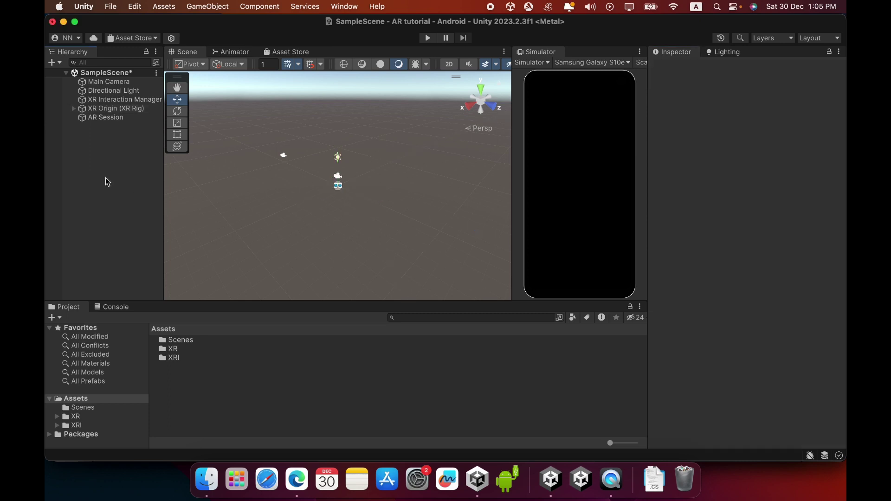
{"action": "left_click", "coordinate": [102, 109]}
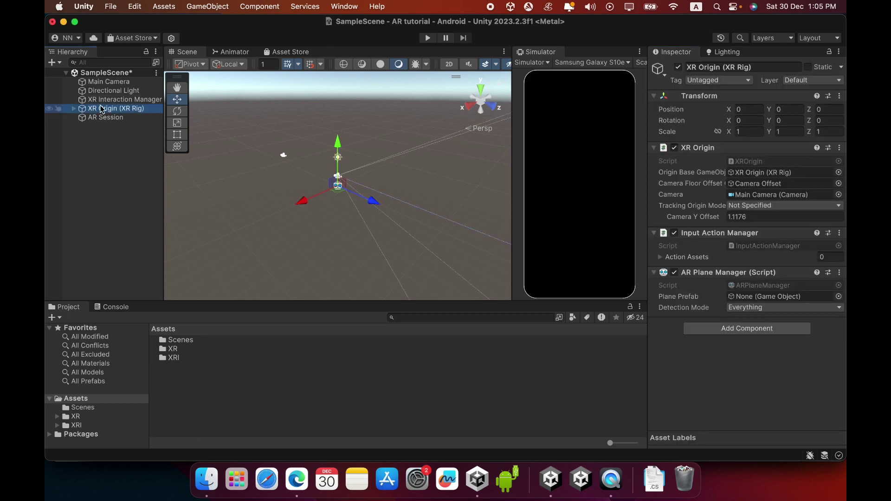
- Search 'ar ray' to add an AR Raycast Manager to the rig, then clear the selection
{"action": "left_click", "coordinate": [736, 331]}
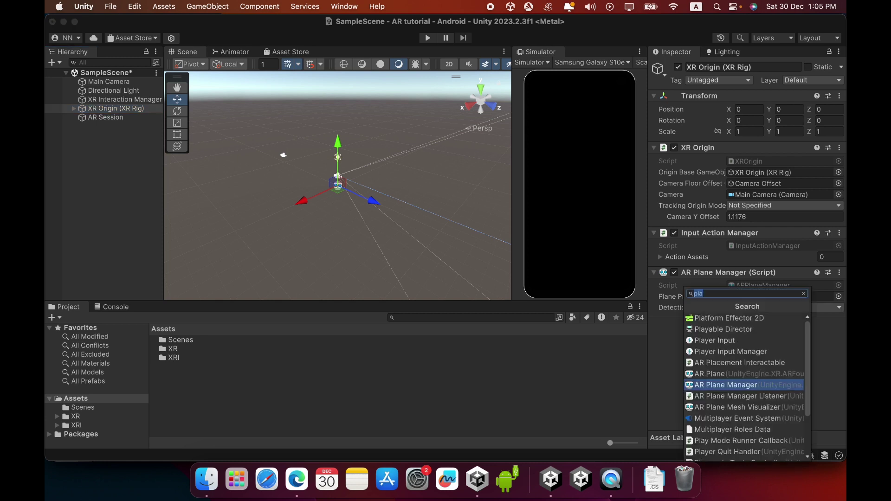
{"action": "type", "text": "ar"}
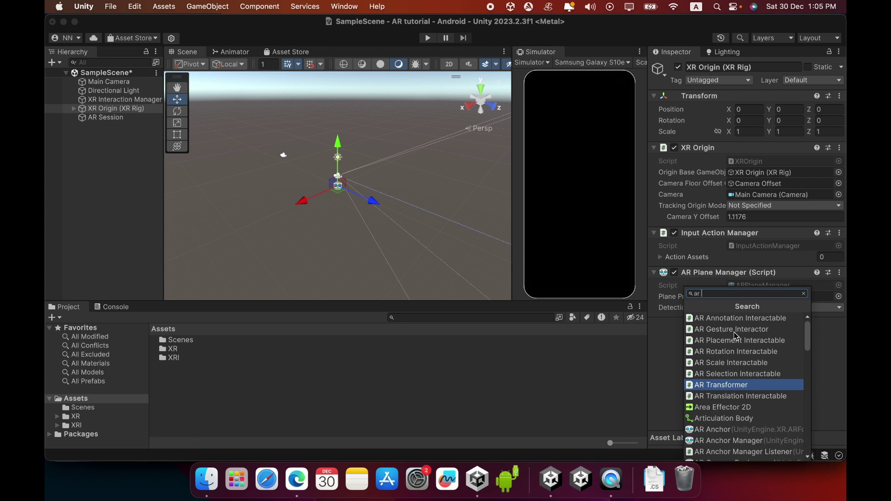
{"action": "type", "text": " ra"}
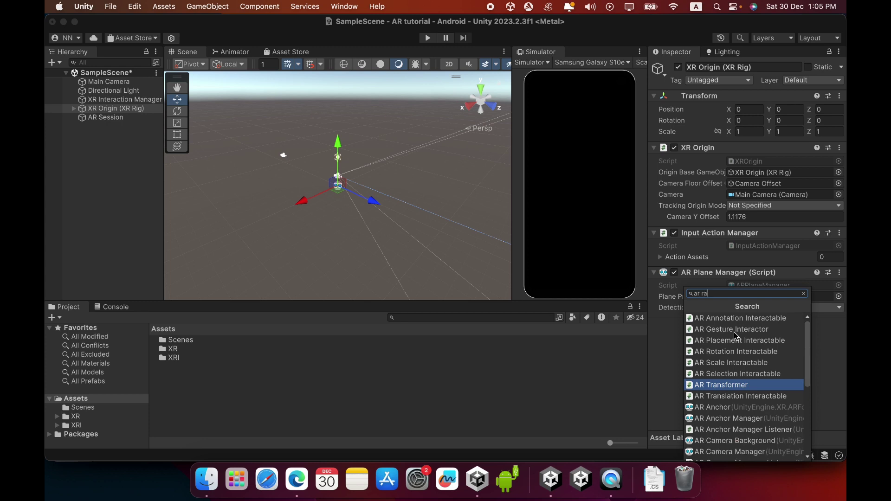
{"action": "type", "text": "y"}
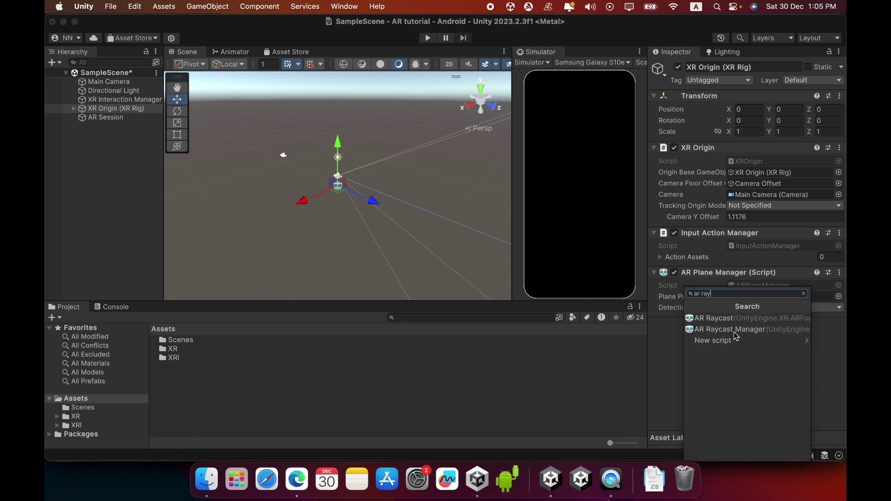
{"action": "left_click", "coordinate": [743, 331]}
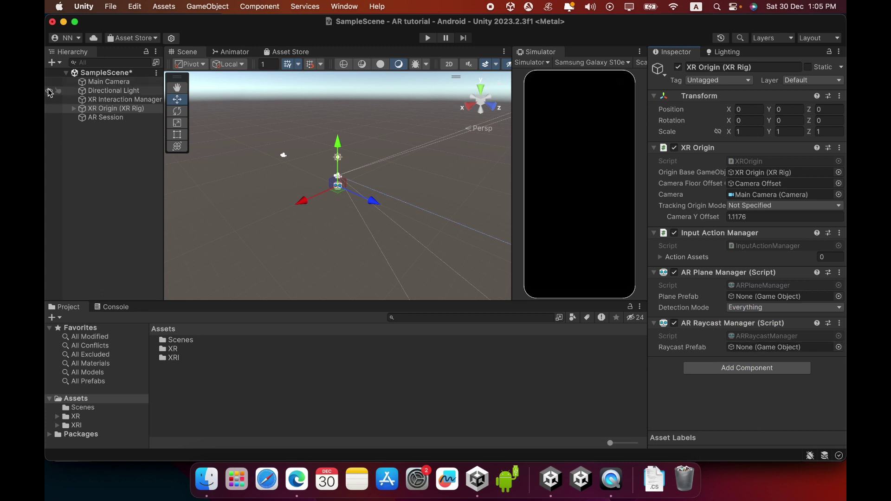
{"action": "left_click", "coordinate": [105, 155]}
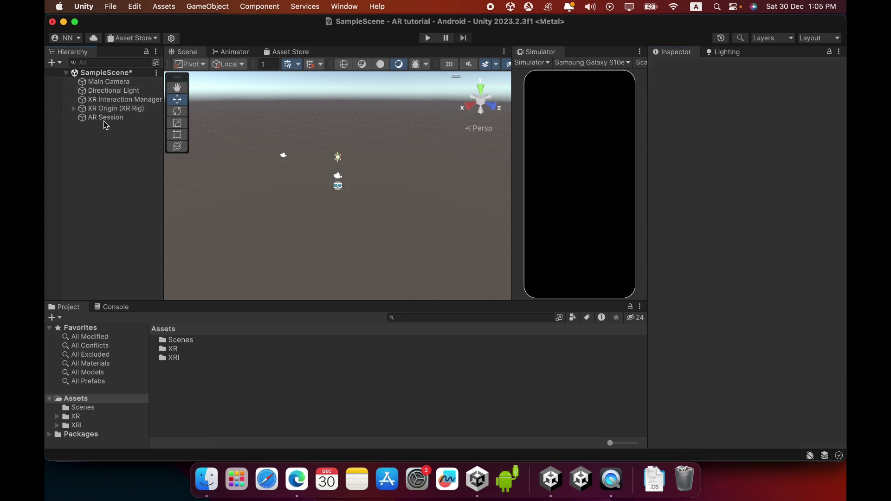
- Create an AR Default Plane object from the Hierarchy's XR menu
{"action": "right_click", "coordinate": [86, 189]}
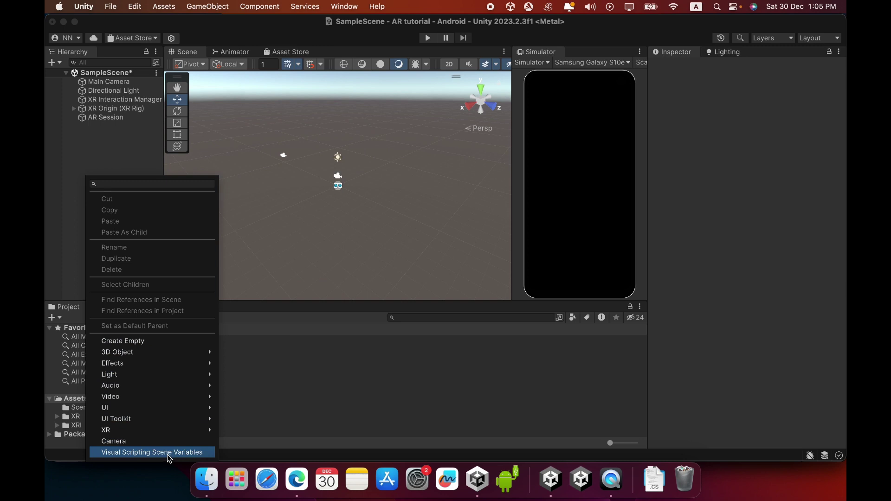
{"action": "mouse_move", "coordinate": [167, 434]}
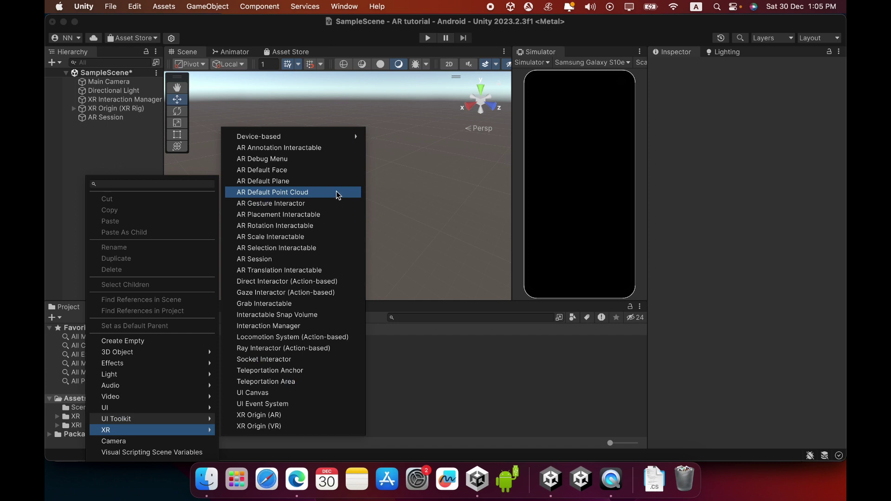
{"action": "left_click", "coordinate": [327, 184]}
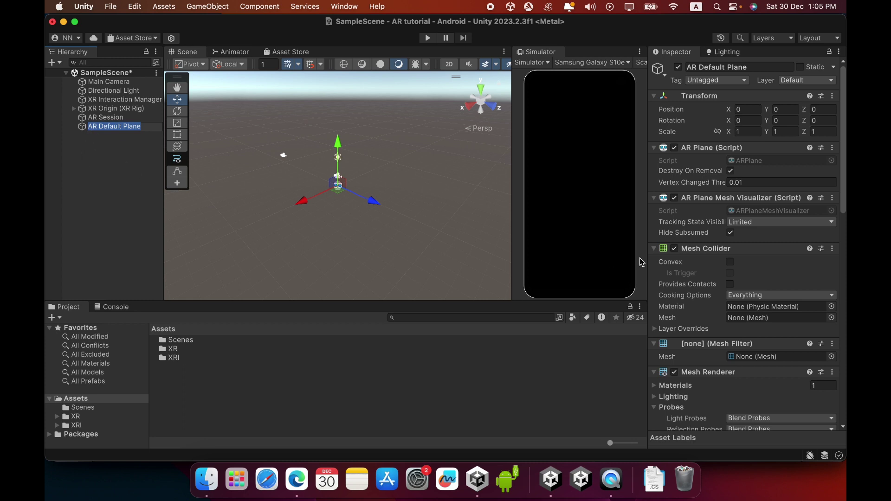
{"action": "scroll", "coordinate": [685, 254], "scroll_direction": "down", "scroll_amount": 5}
{"action": "scroll", "coordinate": [687, 258], "scroll_direction": "down", "scroll_amount": 6}
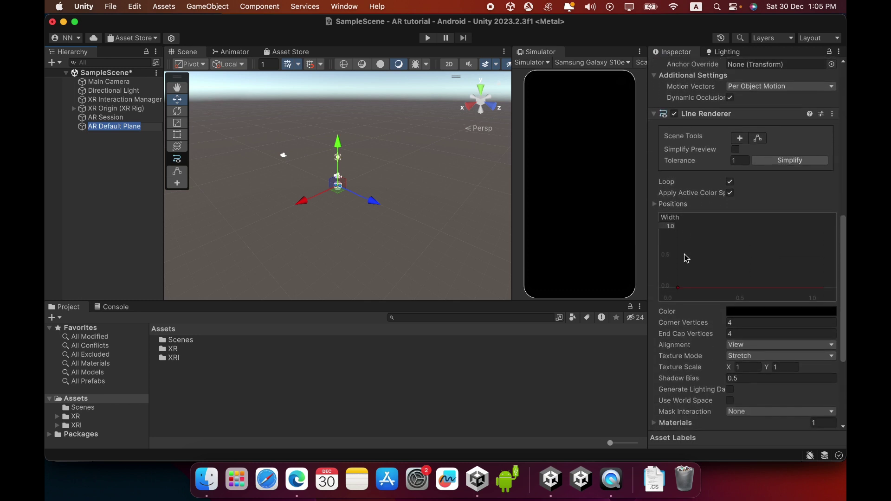
{"action": "scroll", "coordinate": [685, 255], "scroll_direction": "up", "scroll_amount": 6}
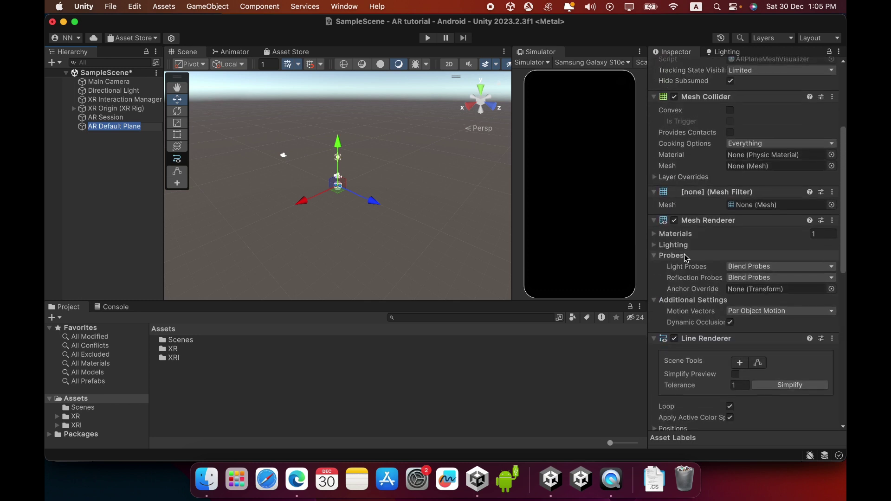
{"action": "scroll", "coordinate": [693, 345], "scroll_direction": "down", "scroll_amount": 10}
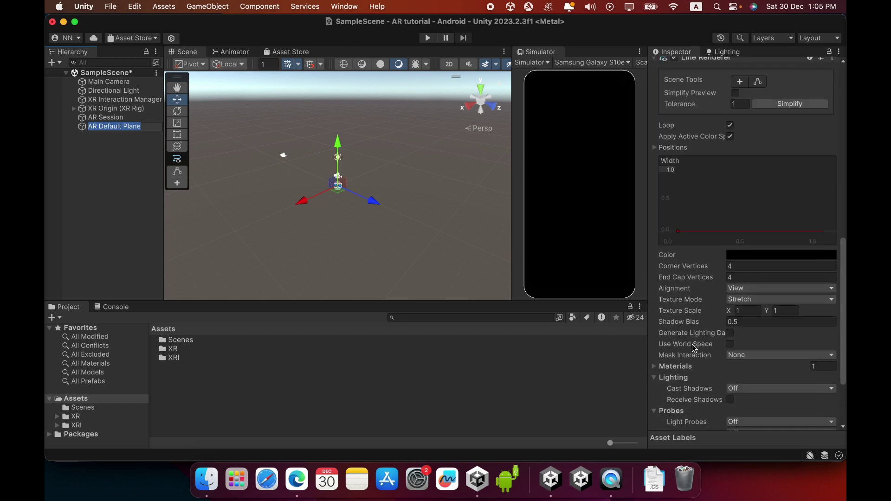
{"action": "scroll", "coordinate": [693, 348], "scroll_direction": "up", "scroll_amount": 8}
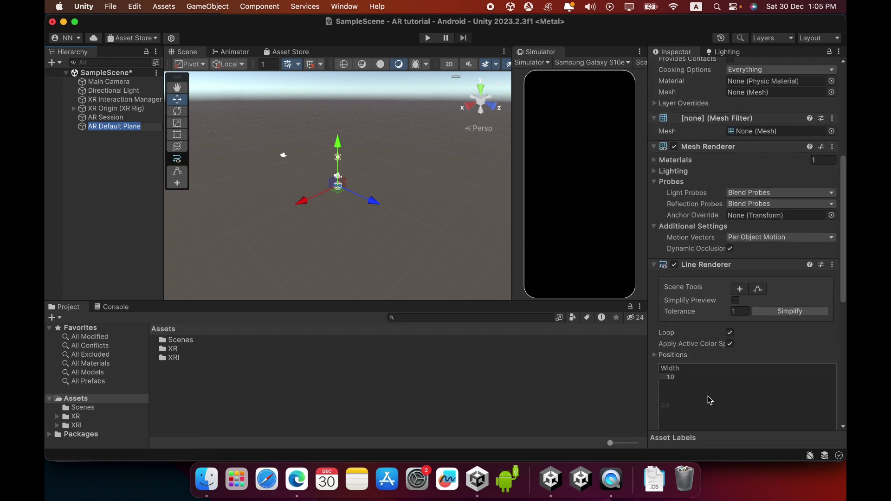
{"action": "scroll", "coordinate": [709, 400], "scroll_direction": "down", "scroll_amount": 7}
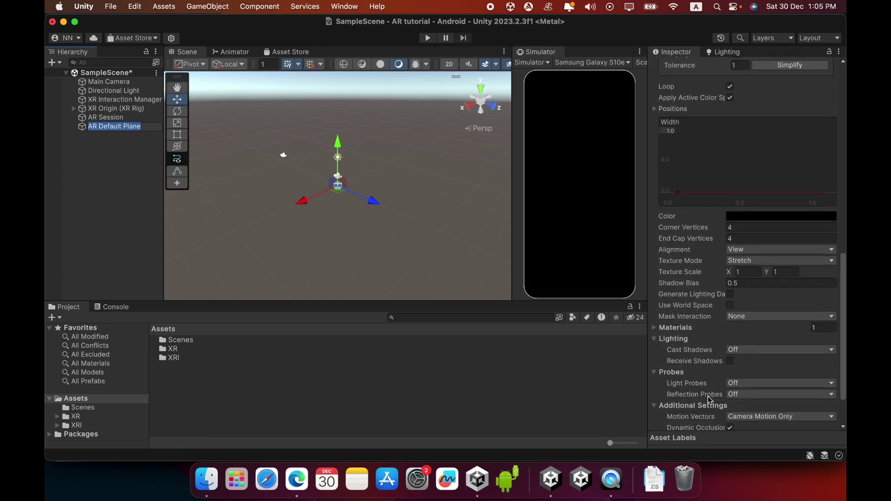
{"action": "scroll", "coordinate": [709, 400], "scroll_direction": "down", "scroll_amount": 3}
{"action": "scroll", "coordinate": [710, 398], "scroll_direction": "up", "scroll_amount": 9}
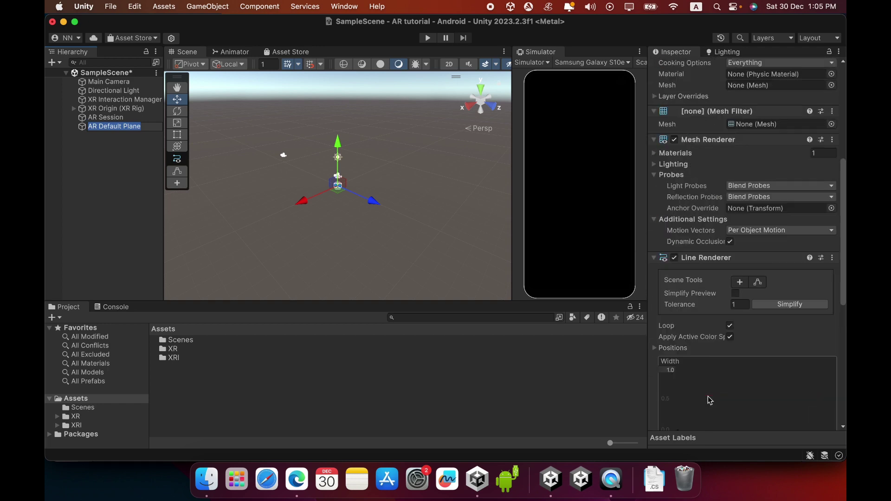
{"action": "scroll", "coordinate": [723, 248], "scroll_direction": "up", "scroll_amount": 2}
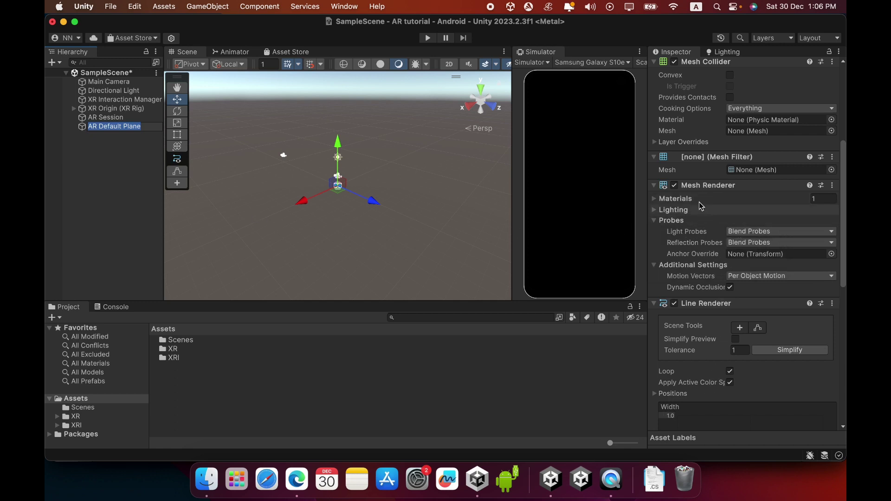
{"action": "scroll", "coordinate": [702, 206], "scroll_direction": "down", "scroll_amount": 10}
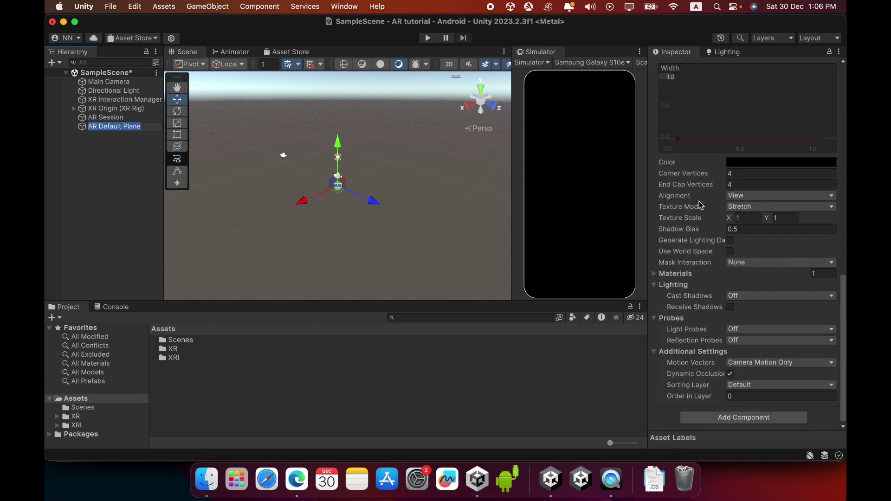
{"action": "left_click", "coordinate": [654, 274]}
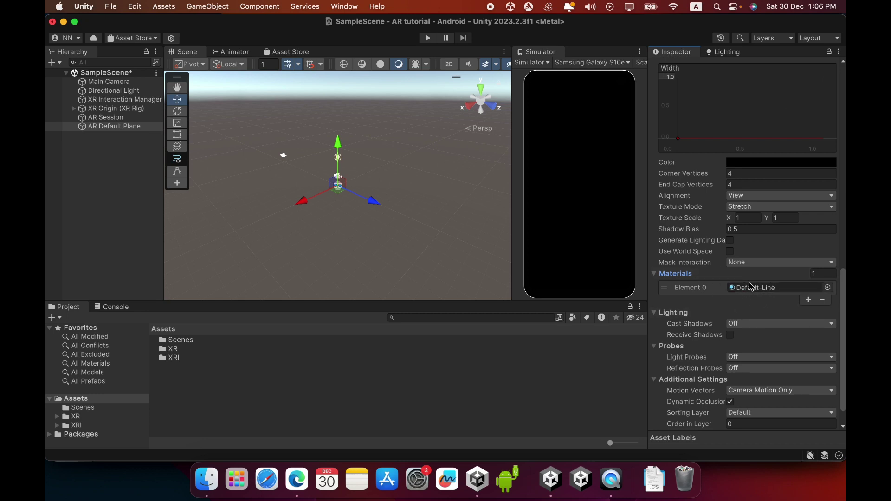
{"action": "left_click", "coordinate": [115, 196]}
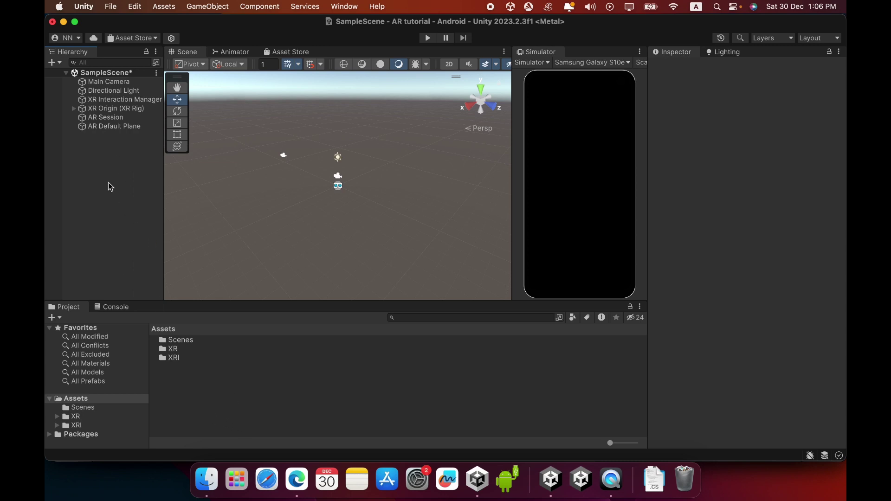
- Create a folder named 'prefabs' in Assets and open it
{"action": "right_click", "coordinate": [205, 391]}
{"action": "mouse_move", "coordinate": [265, 146]}
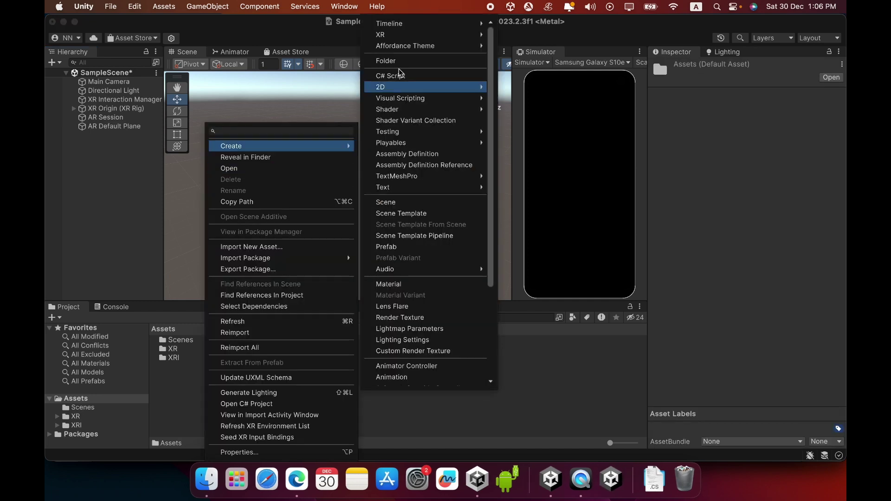
{"action": "left_click", "coordinate": [410, 61]}
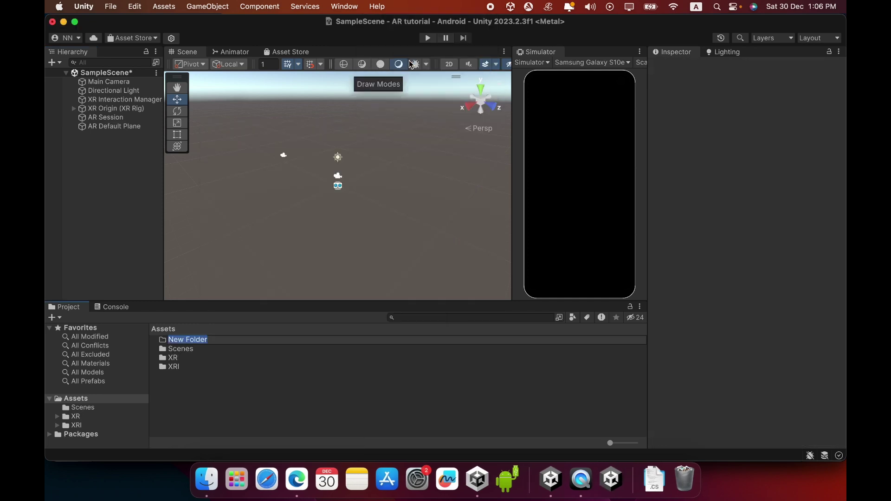
{"action": "type", "text": "prefabs"}
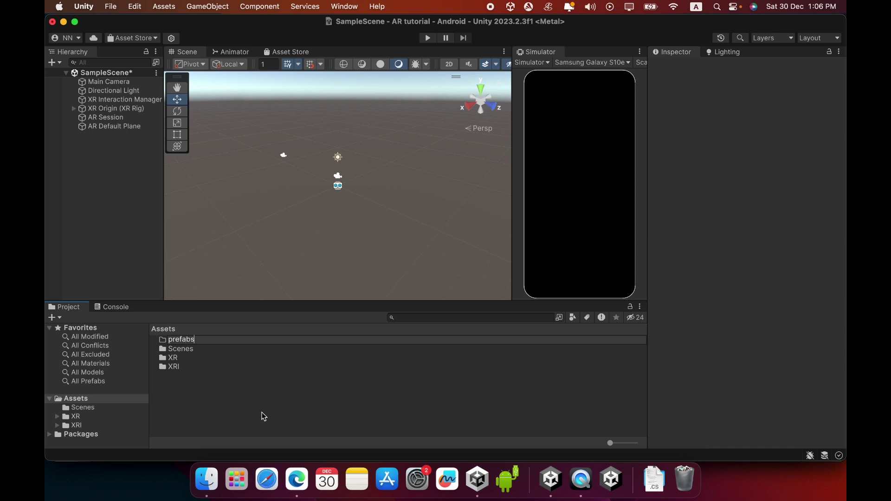
{"action": "key", "text": "Return"}
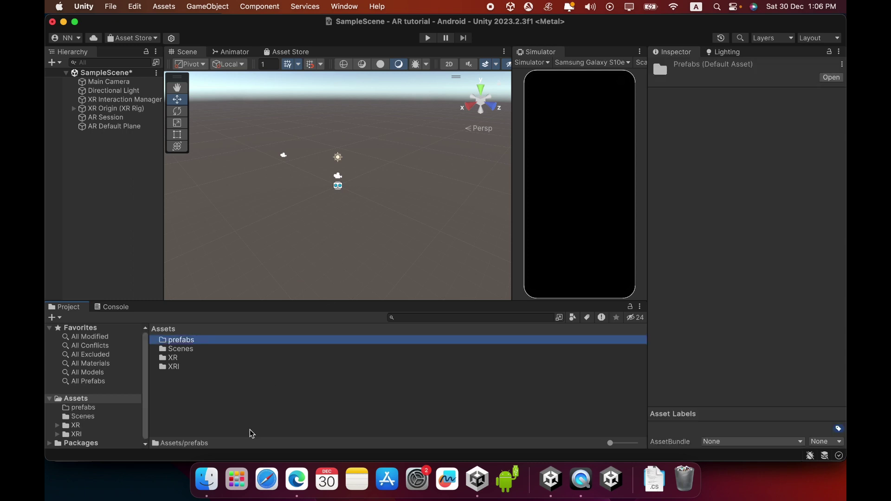
{"action": "double_click", "coordinate": [202, 345]}
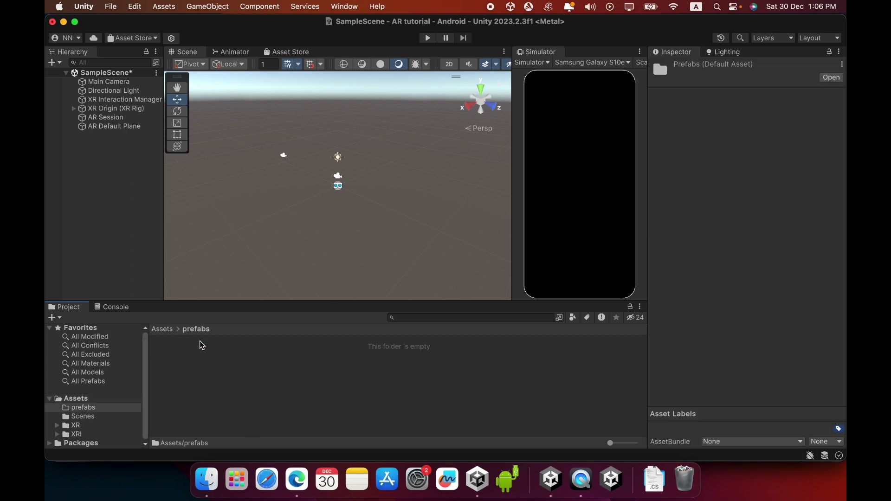
- Drag AR Default Plane into prefabs to make a prefab, then delete the scene instance
{"action": "left_click_drag", "start_coordinate": [106, 126], "coordinate": [227, 362]}
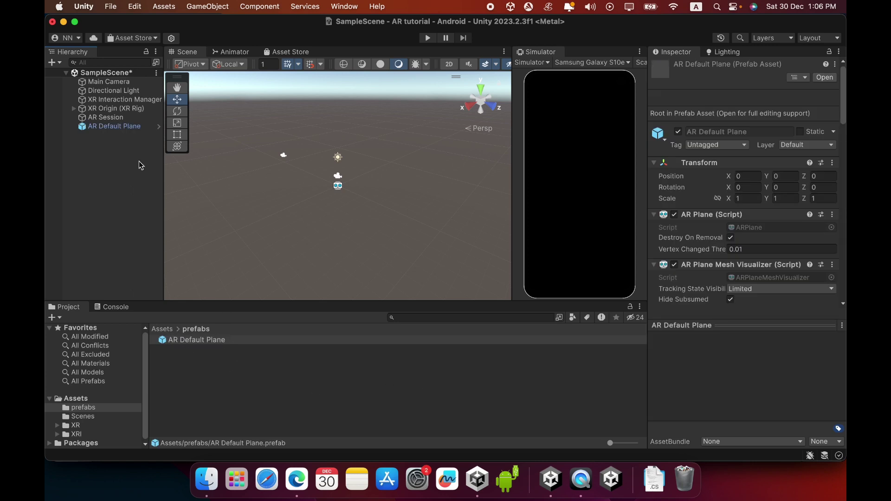
{"action": "left_click", "coordinate": [89, 129]}
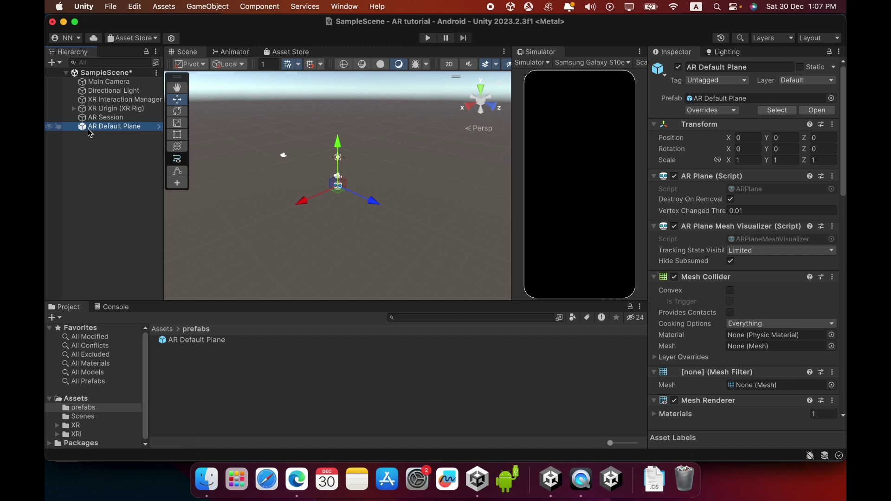
{"action": "key", "text": "super+BackSpace"}
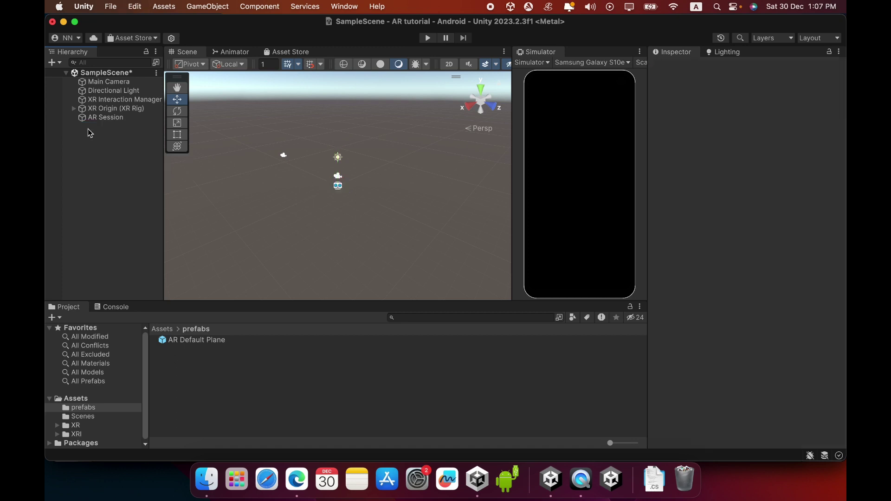
- Select XR Origin (XR Rig) to view its AR Plane Manager with Plane Prefab None, then select the AR Default Plane prefab asset
{"action": "left_click", "coordinate": [135, 110]}
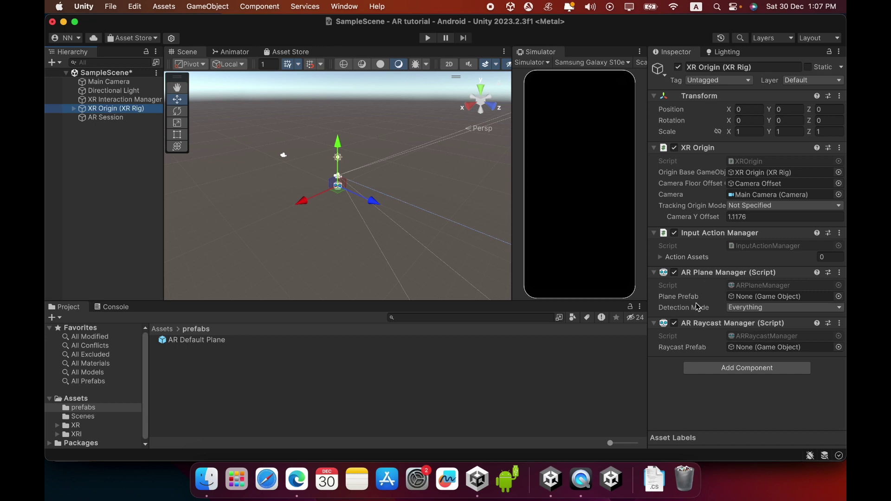
{"action": "left_click", "coordinate": [206, 346]}
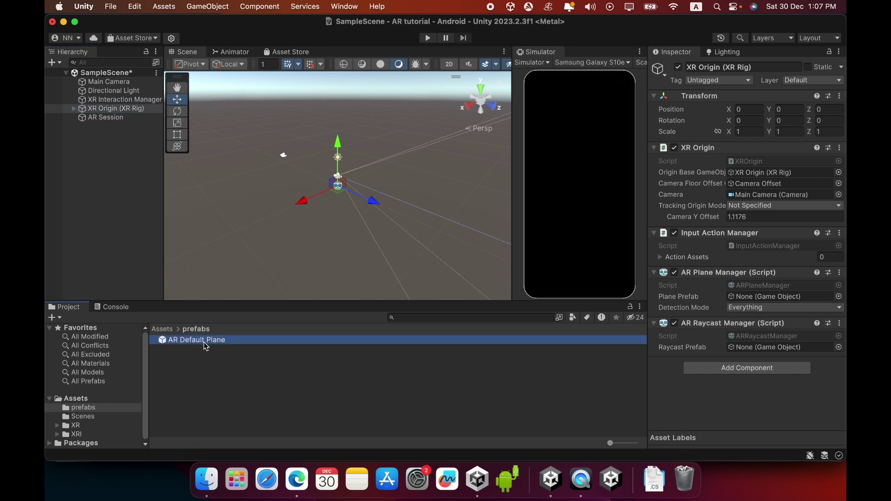